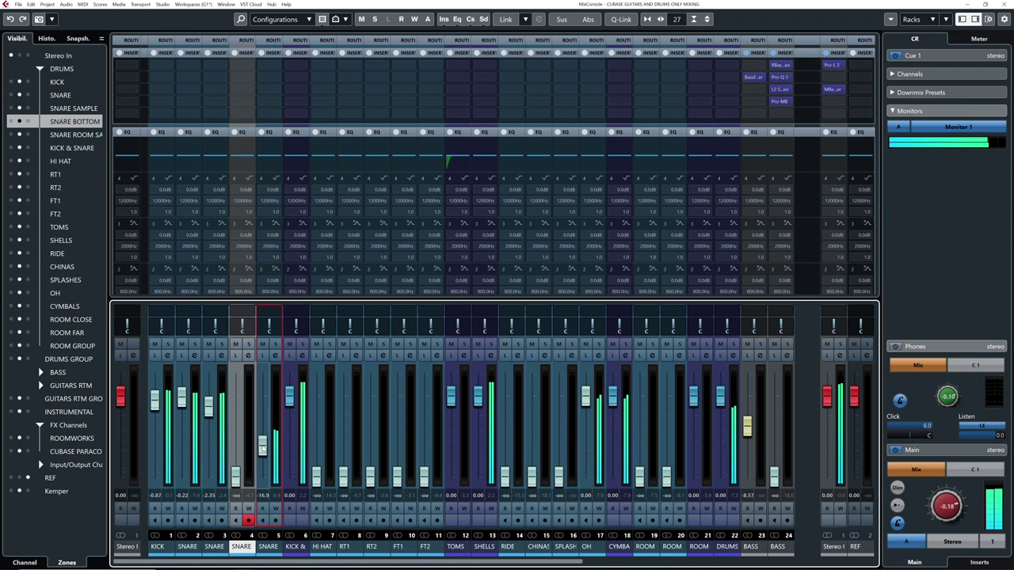
Try a higher level on the SNARE ROOM SAMPLE channel, including about -10 dB, and pull its fader back down to -∞.
{"action": "left_click_drag", "start_coordinate": [263, 469], "coordinate": [263, 435]}
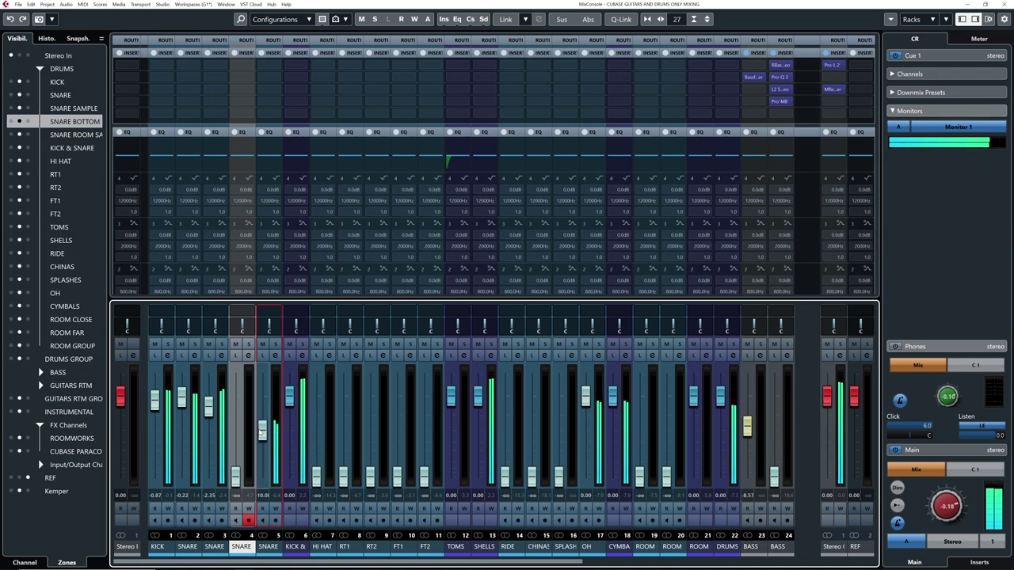
{"action": "left_click_drag", "start_coordinate": [262, 450], "coordinate": [263, 479]}
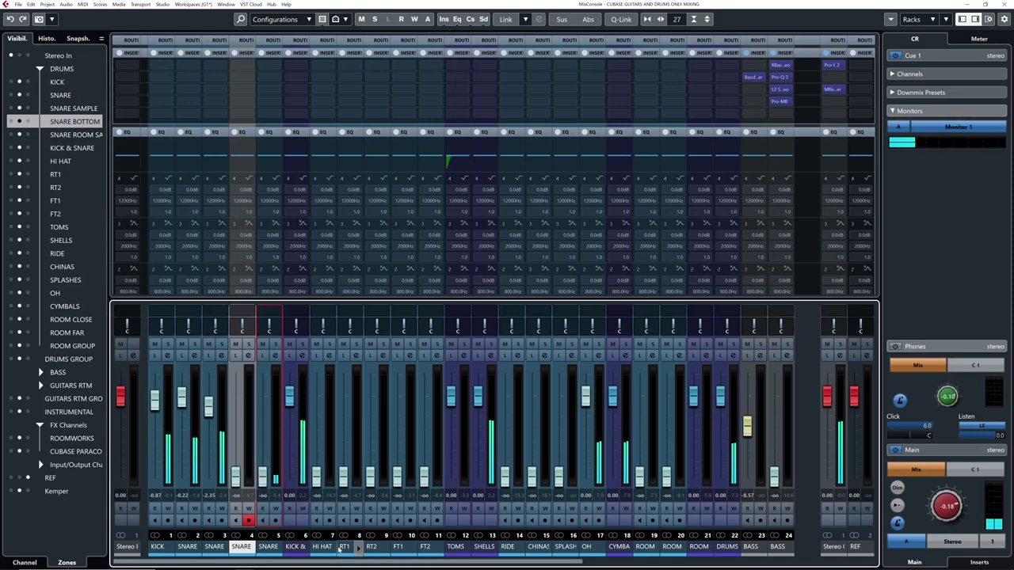
Raise ROOM CLOSE to about -3.19 dB and ROOM FAR to about -8.67 dB, toggling the ROOM GROUP mute for comparison.
{"action": "left_click_drag", "start_coordinate": [334, 564], "coordinate": [396, 561]}
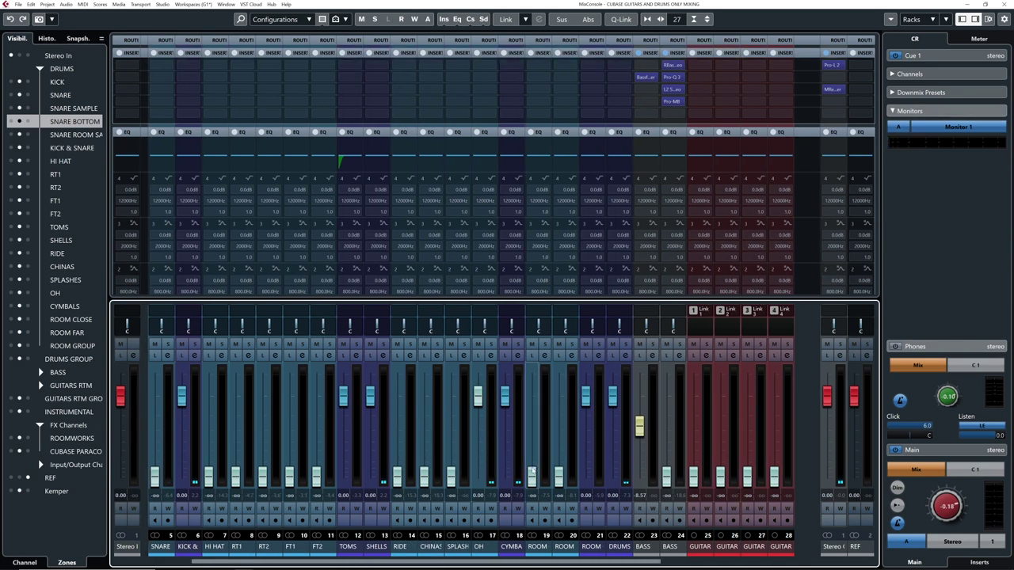
{"action": "left_click", "coordinate": [532, 476]}
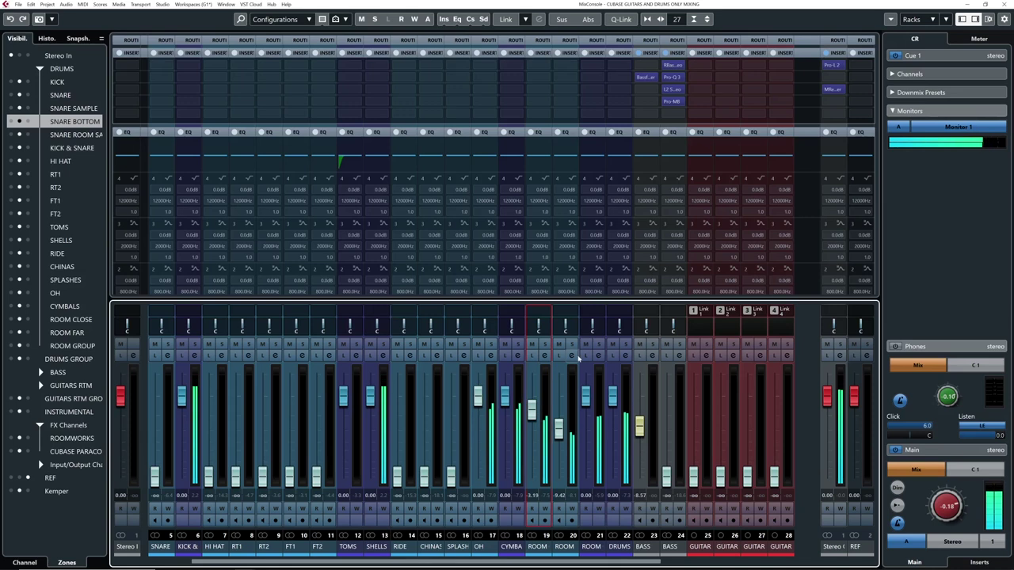
{"action": "left_click", "coordinate": [585, 345]}
{"action": "left_click", "coordinate": [585, 345]}
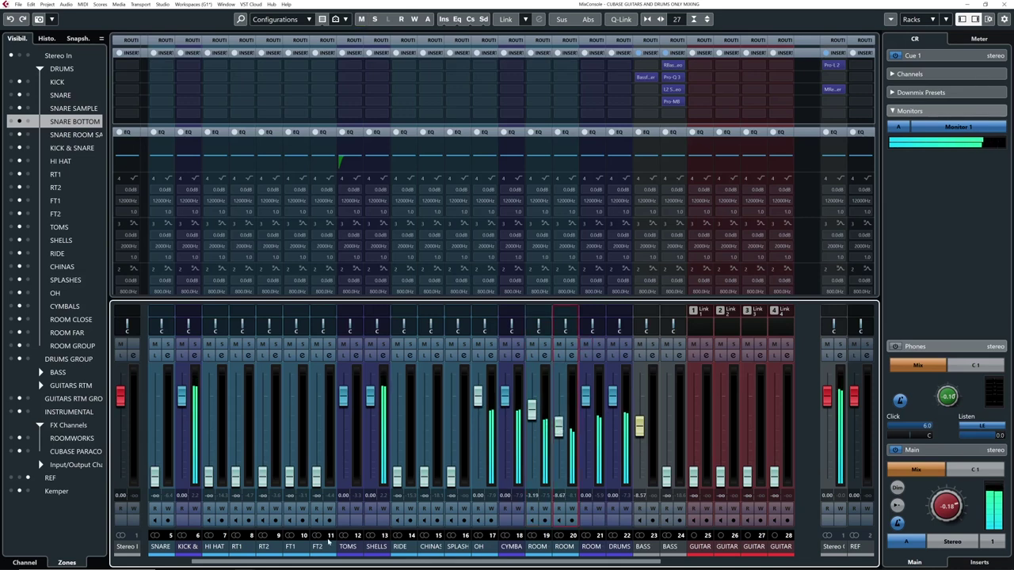
{"action": "left_click_drag", "start_coordinate": [323, 563], "coordinate": [292, 557]}
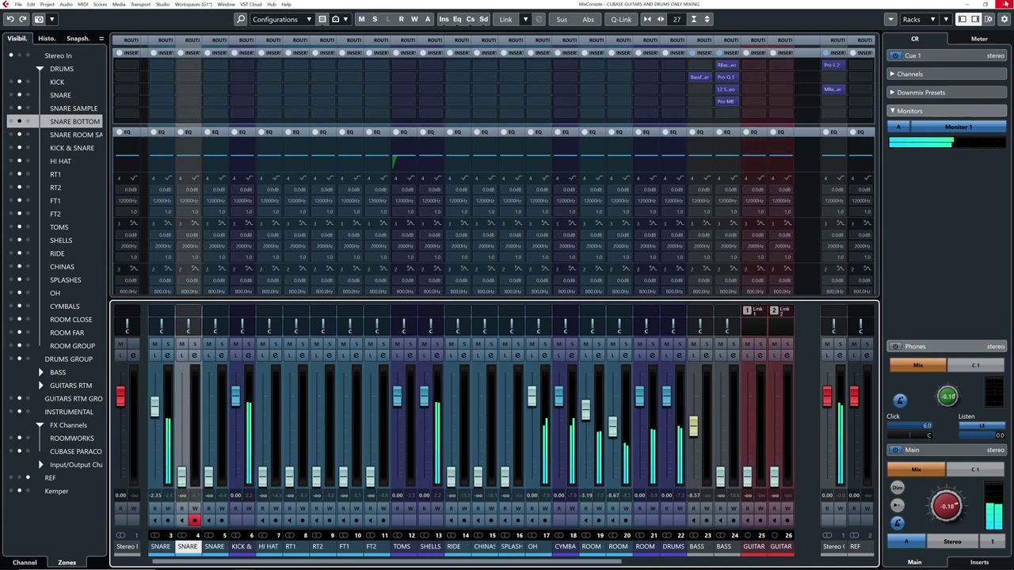
Set the playback loop in the project timeline from 10.1.1 to 12.1.1 and start playback.
{"action": "left_click", "coordinate": [1004, 4]}
{"action": "left_click_drag", "start_coordinate": [356, 62], "coordinate": [502, 79]}
{"action": "left_click", "coordinate": [507, 65]}
{"action": "key", "text": "space"}
{"action": "left_click_drag", "start_coordinate": [524, 64], "coordinate": [552, 66]}
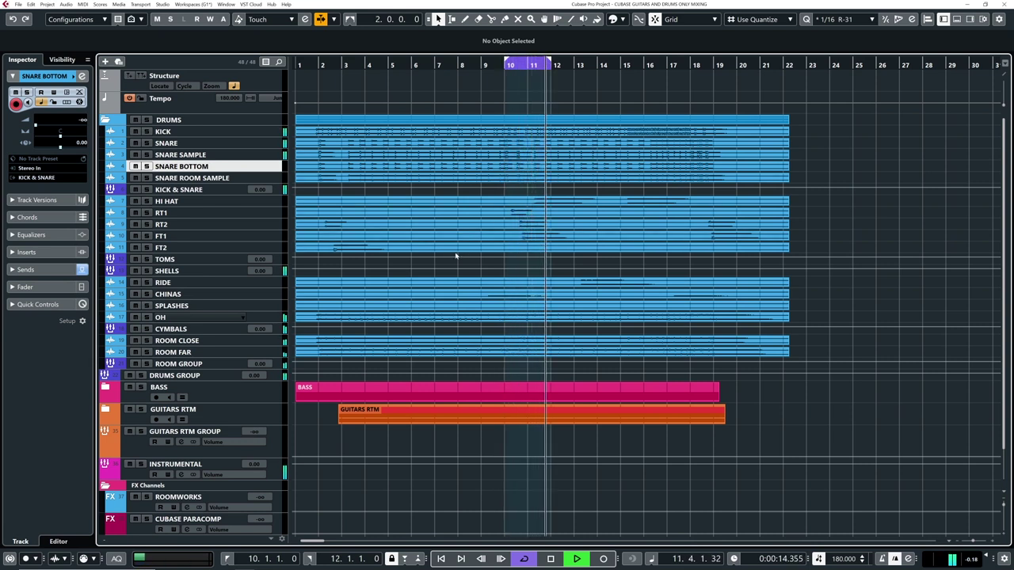
Raise the HI HAT channel's fader to about -6.44 dB in the mixer.
{"action": "key", "text": "F3"}
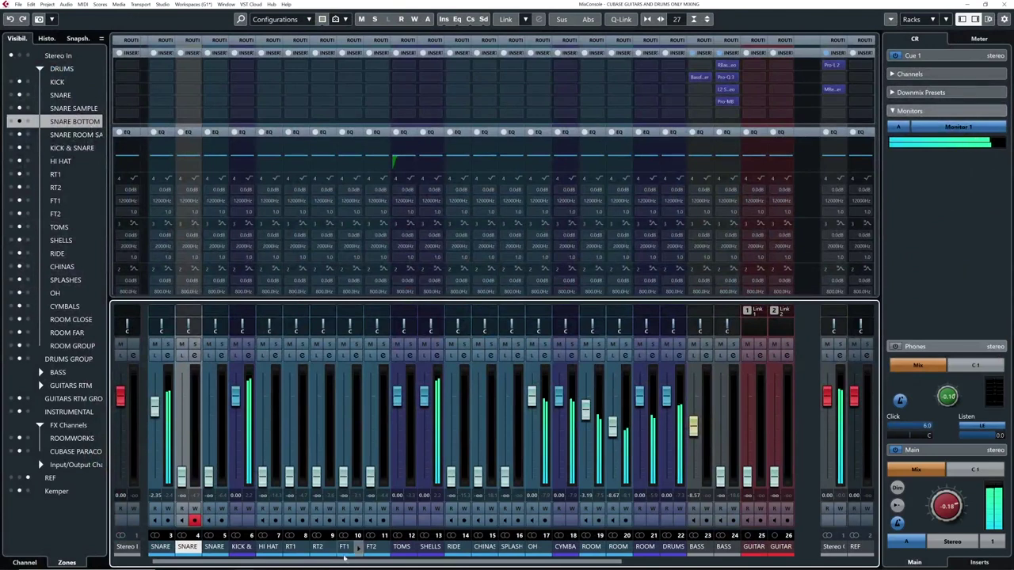
{"action": "scroll", "coordinate": [321, 524], "scroll_direction": "up", "scroll_amount": 1}
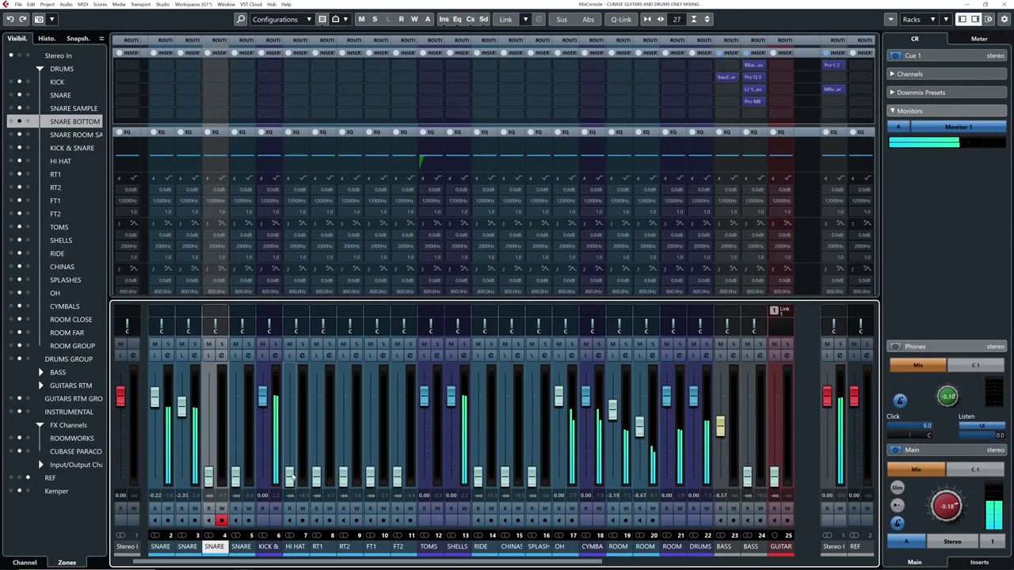
{"action": "left_click_drag", "start_coordinate": [290, 476], "coordinate": [290, 409]}
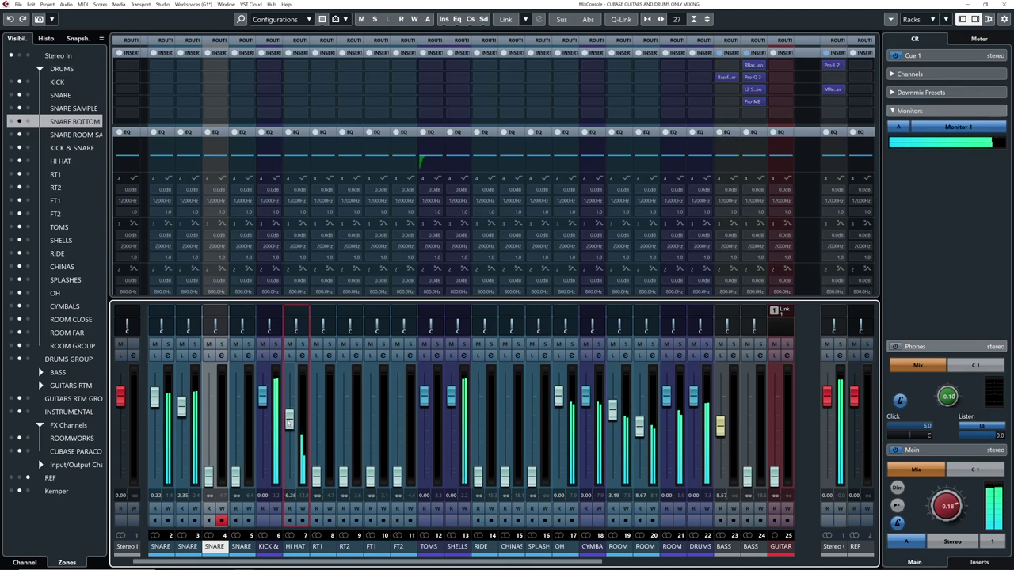
Return to the project timeline and audition the passages around bars 11 and 15.
{"action": "left_click", "coordinate": [1004, 4]}
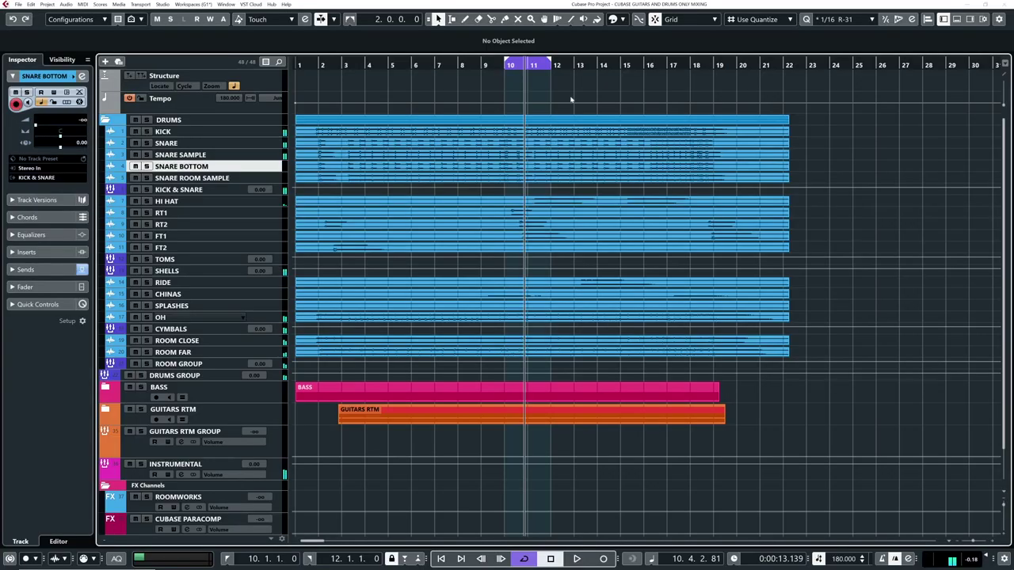
{"action": "left_click", "coordinate": [537, 64]}
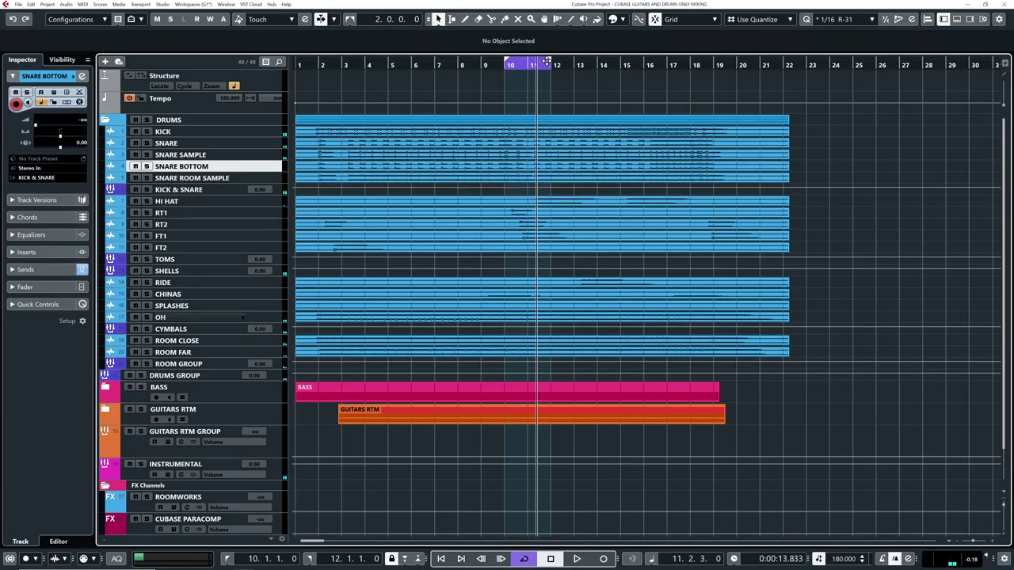
{"action": "left_click", "coordinate": [626, 65]}
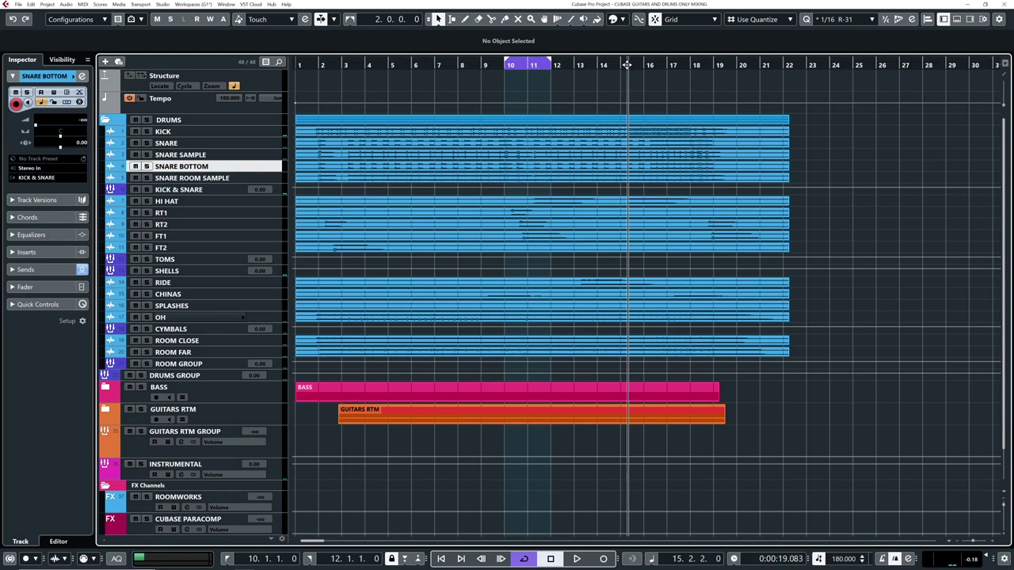
{"action": "key", "text": "space"}
{"action": "left_click", "coordinate": [537, 65]}
{"action": "key", "text": "space"}
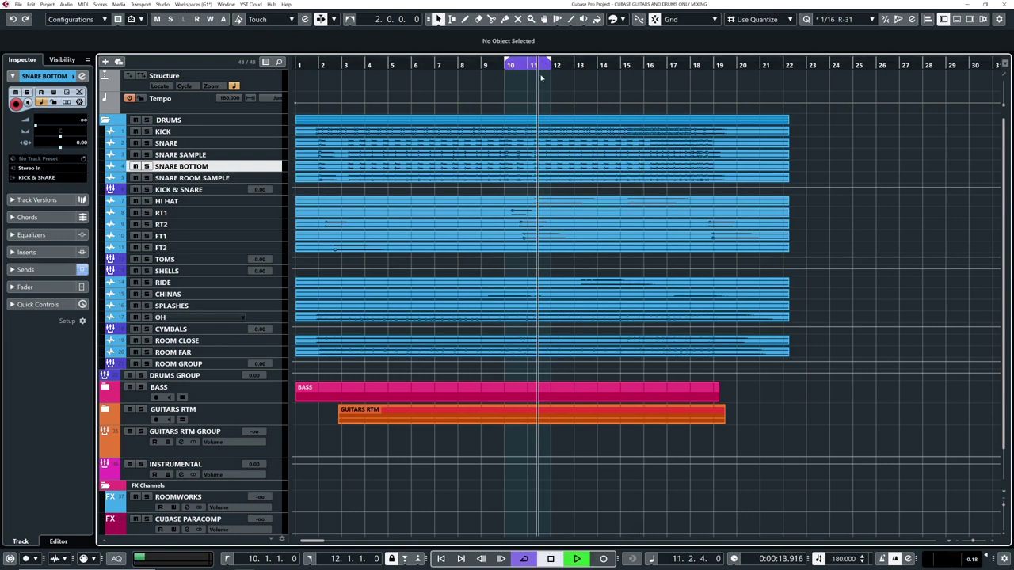
Set the locators to a RIDE track range from 13.2.1 to 15.2.3, restore the selection tool, enable looping and start playback.
{"action": "right_click", "coordinate": [561, 293]}
{"action": "left_click", "coordinate": [579, 299]}
{"action": "key", "text": "space"}
{"action": "left_click_drag", "start_coordinate": [581, 282], "coordinate": [608, 282]}
{"action": "key", "text": "p"}
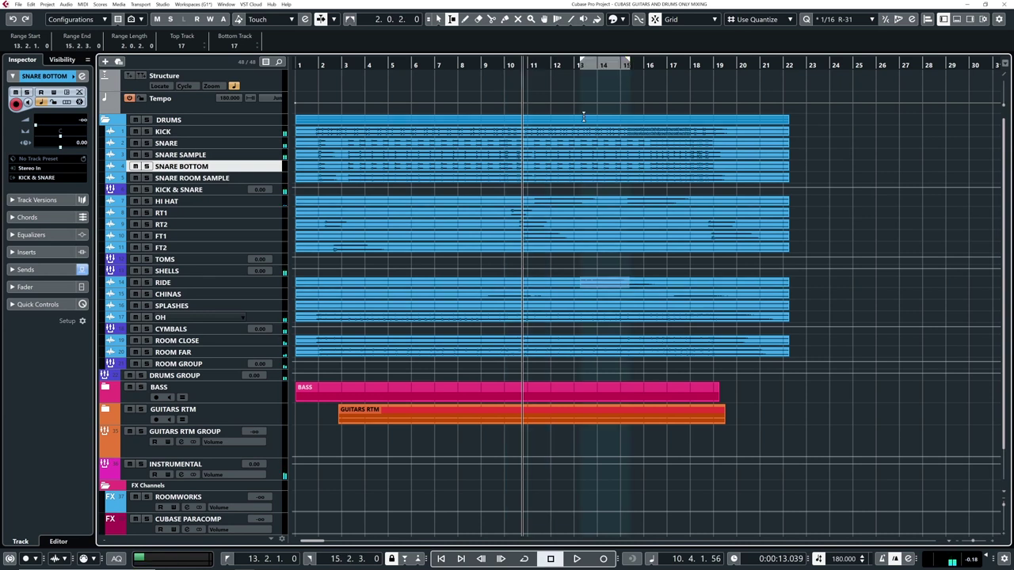
{"action": "right_click", "coordinate": [564, 81]}
{"action": "left_click", "coordinate": [571, 87]}
{"action": "left_click", "coordinate": [581, 65]}
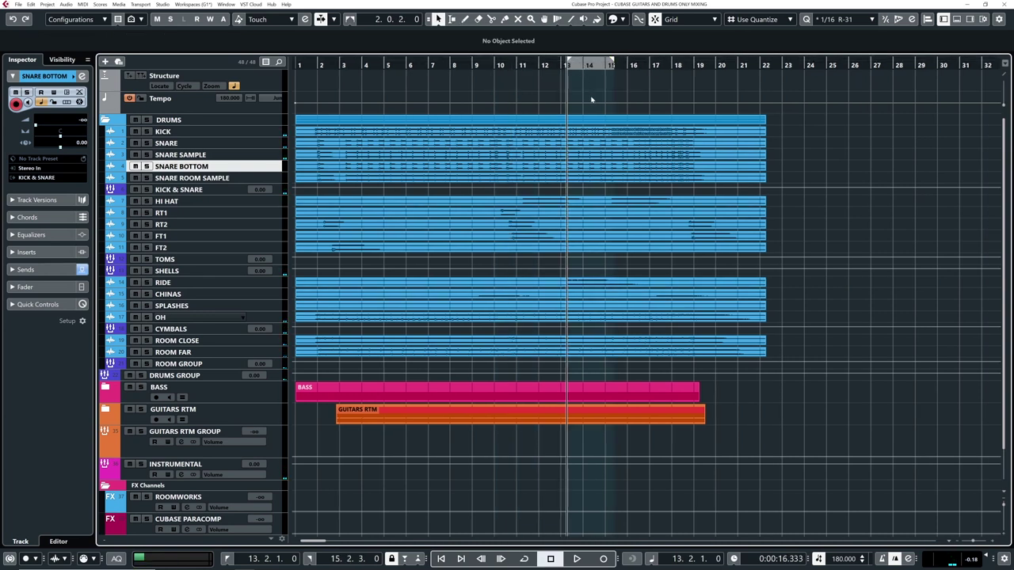
{"action": "key", "text": "KP_Divide"}
{"action": "key", "text": "space"}
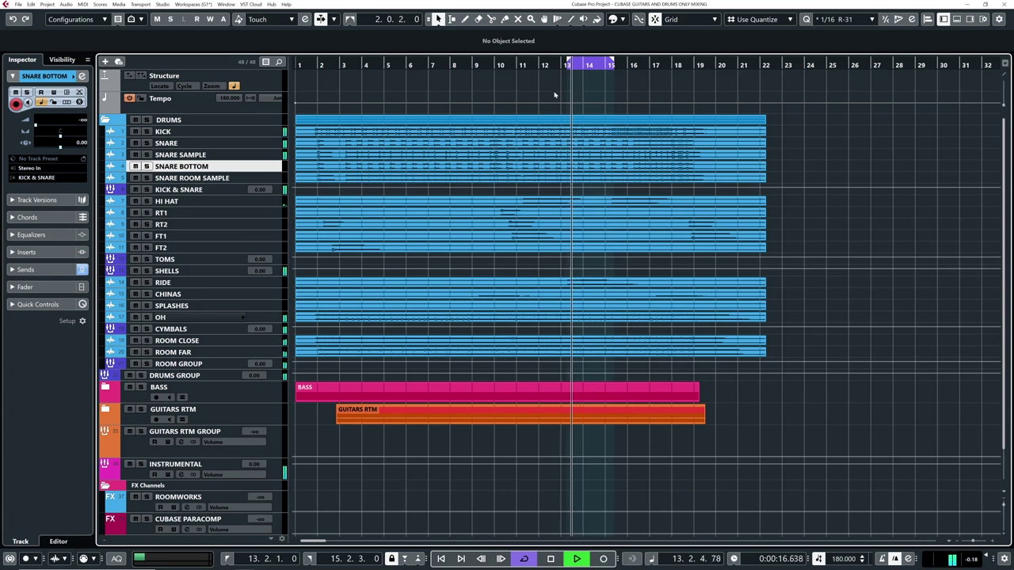
Bring the RIDE channel up in the mixer, check it briefly in solo, and set its fader to about -4.81 dB.
{"action": "key", "text": "F3"}
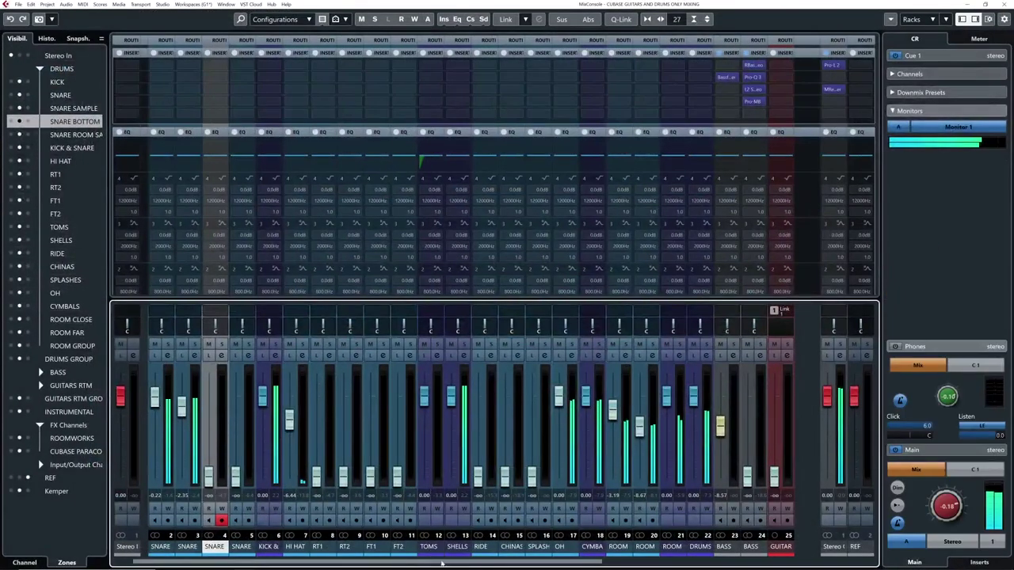
{"action": "left_click_drag", "start_coordinate": [477, 475], "coordinate": [477, 391]}
{"action": "left_click", "coordinate": [491, 345]}
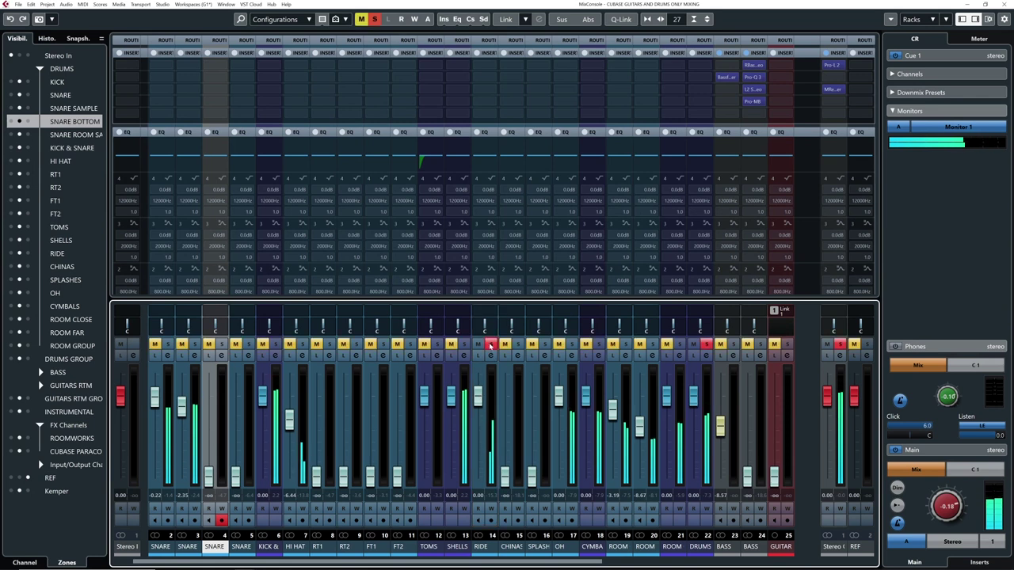
{"action": "left_click", "coordinate": [490, 345]}
{"action": "left_click_drag", "start_coordinate": [477, 396], "coordinate": [478, 397]}
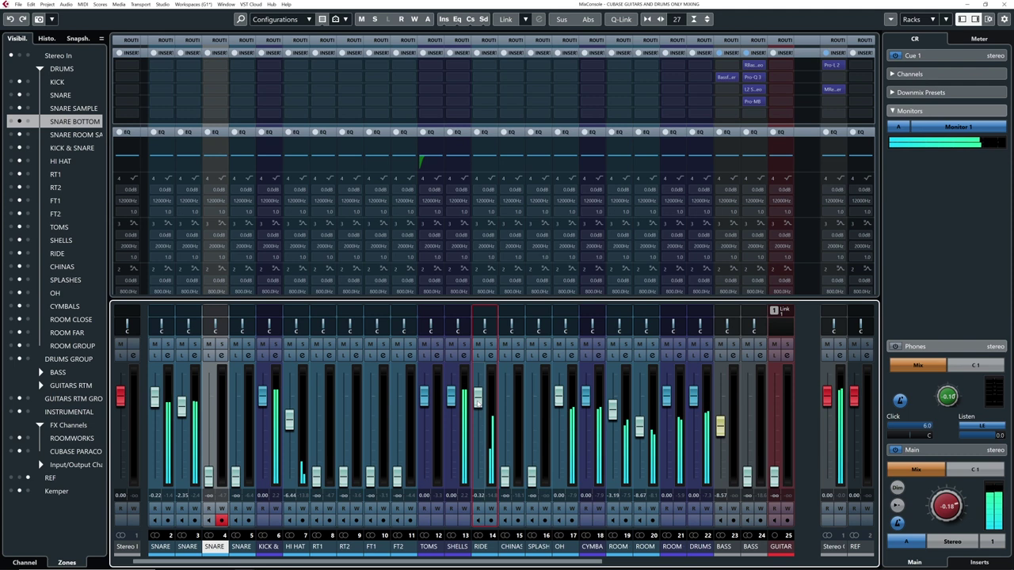
{"action": "left_click_drag", "start_coordinate": [478, 402], "coordinate": [479, 403]}
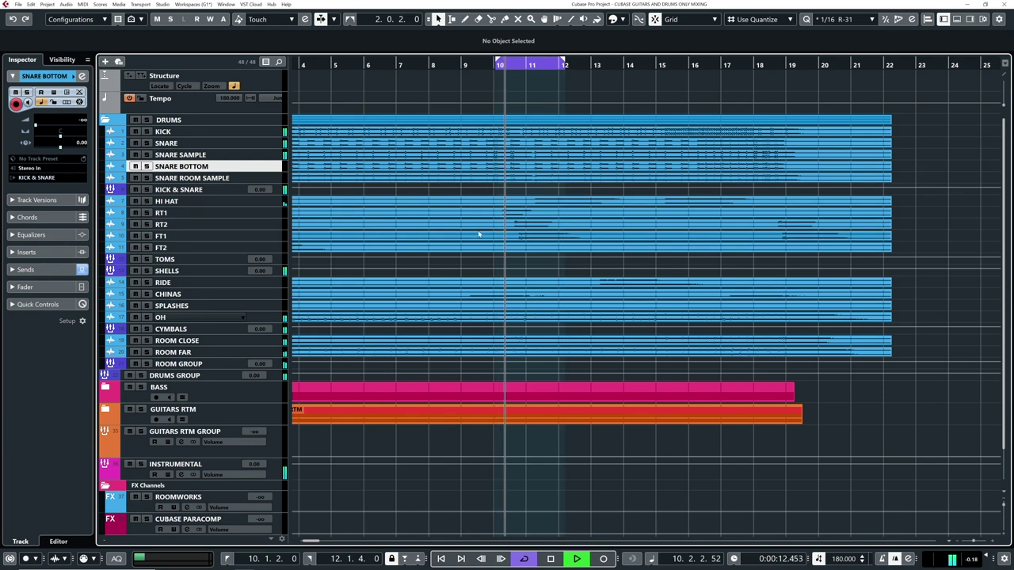
Loop from 10.1.1 to 12.1.1 and set RT1, RT2, FT1 and FT2 to about -3.96, -3.64, -3.04 and -2.62 dB.
{"action": "left_click_drag", "start_coordinate": [497, 63], "coordinate": [495, 63]}
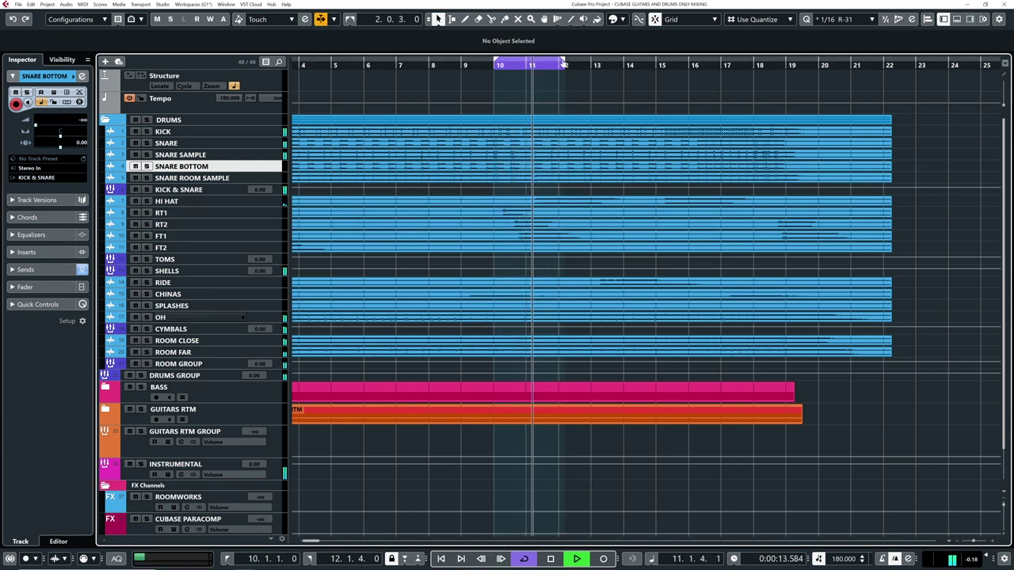
{"action": "key", "text": "F3"}
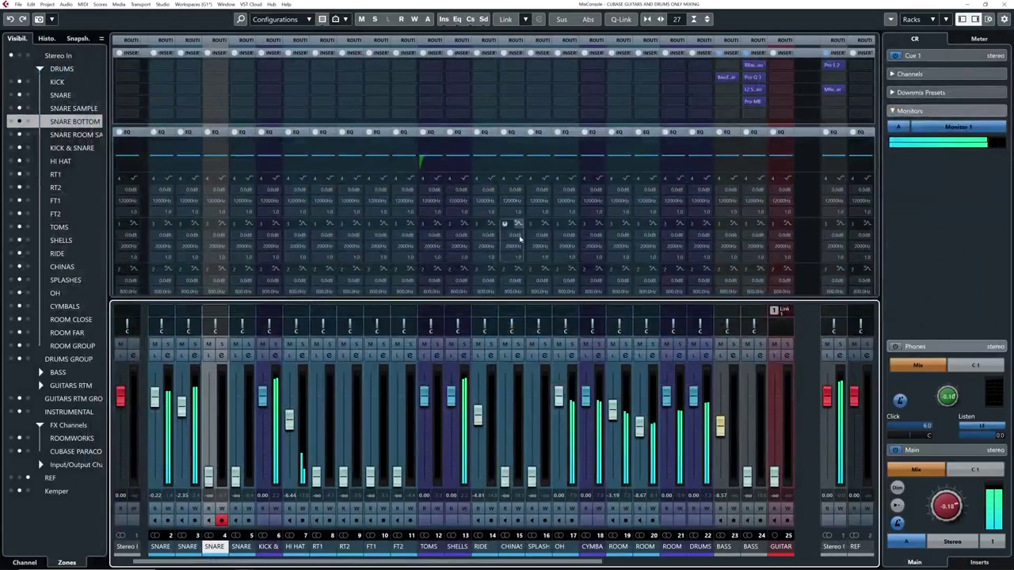
{"action": "left_click_drag", "start_coordinate": [316, 475], "coordinate": [319, 411]}
{"action": "left_click_drag", "start_coordinate": [343, 476], "coordinate": [343, 406]}
{"action": "left_click_drag", "start_coordinate": [370, 475], "coordinate": [397, 407]}
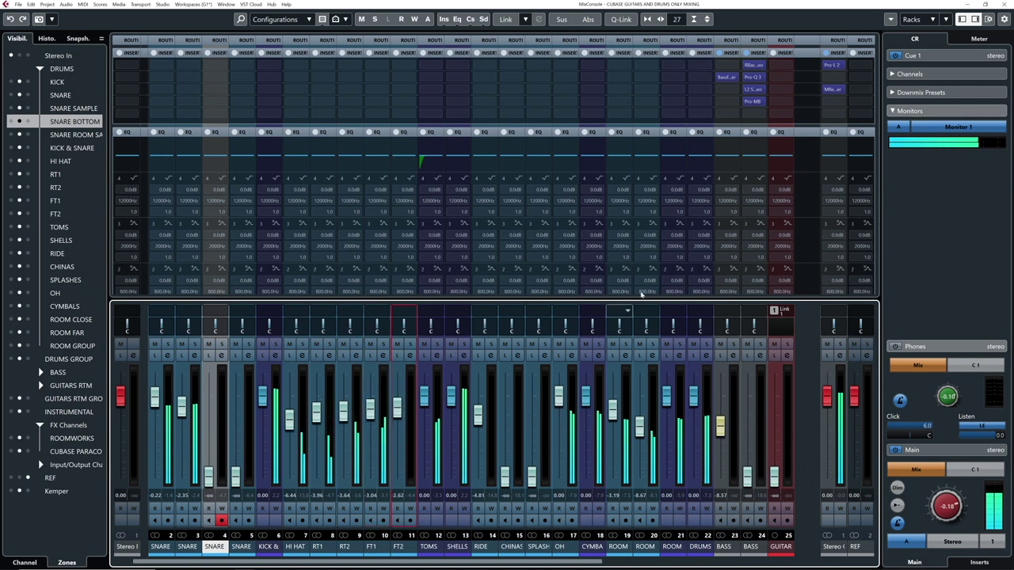
Move the playback loop to the opening tom fill, from 2.1.2 to 4.1.2, and play it.
{"action": "left_click", "coordinate": [1004, 5]}
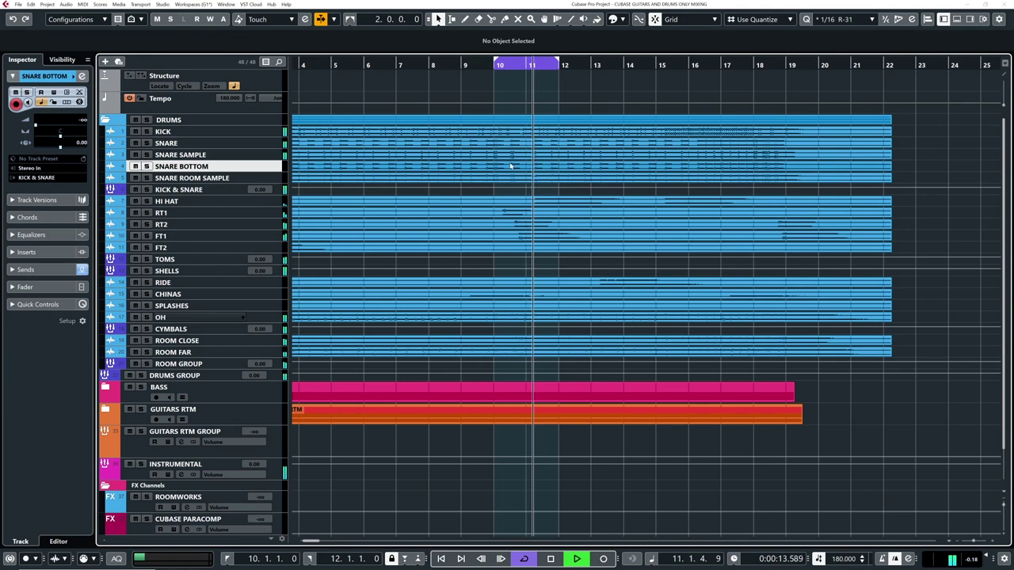
{"action": "left_click_drag", "start_coordinate": [464, 228], "coordinate": [586, 235]}
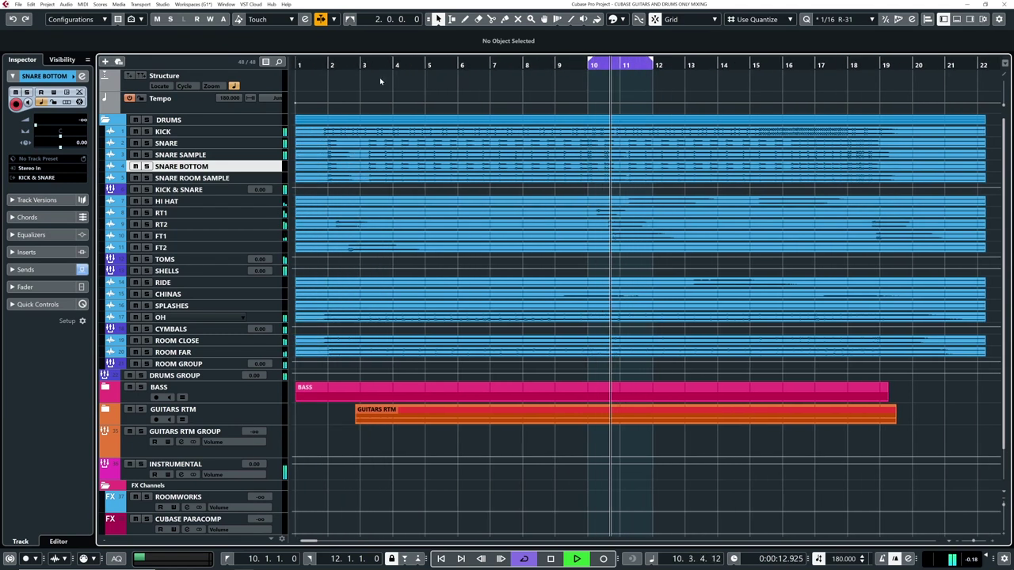
{"action": "key", "text": "space"}
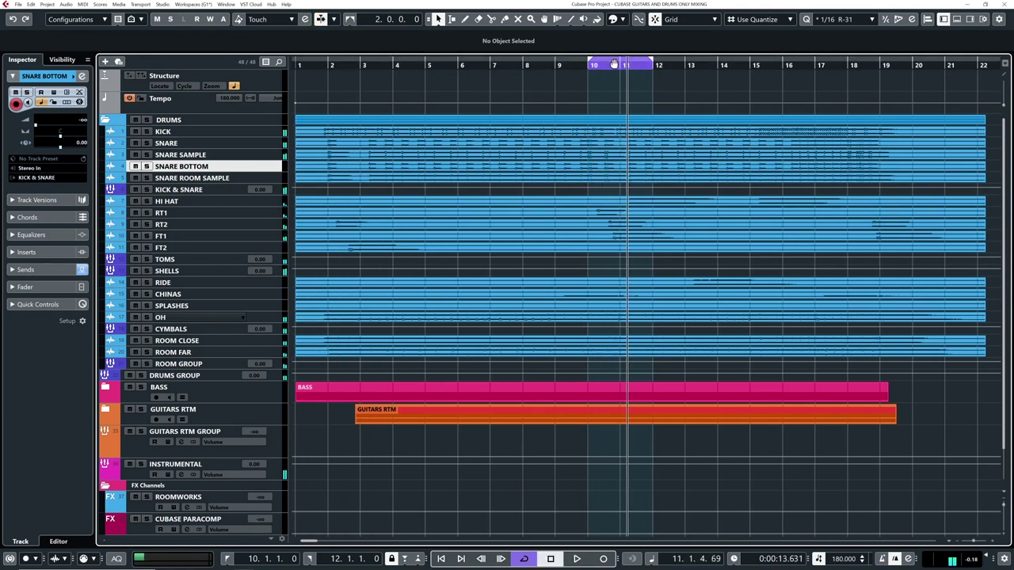
{"action": "left_click_drag", "start_coordinate": [614, 64], "coordinate": [356, 66]}
{"action": "double_click", "coordinate": [339, 67]}
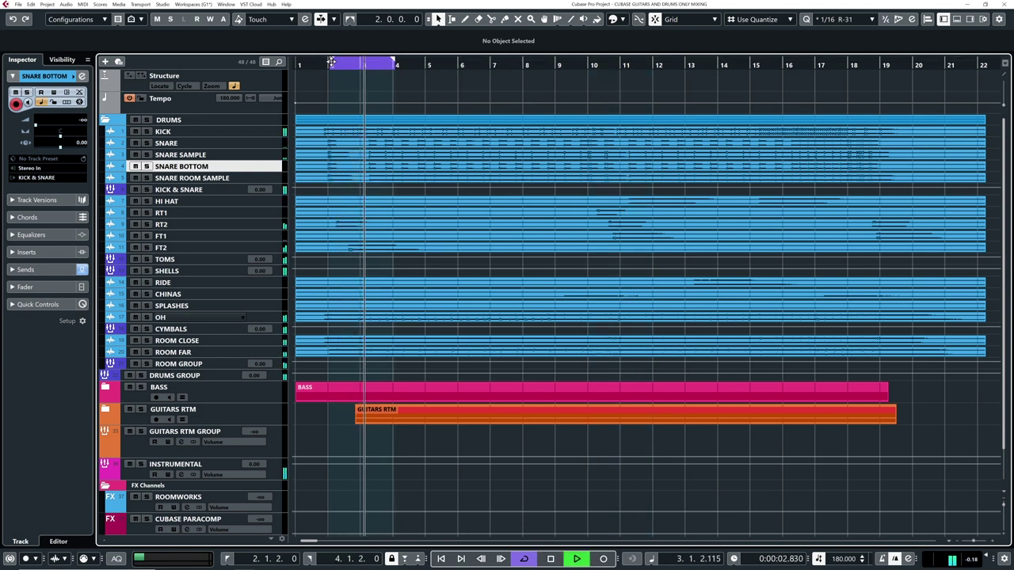
Raise RT2 to about -2.21 dB and FT2 to about -1.58 dB, stop playback and close the mixer.
{"action": "key", "text": "F3"}
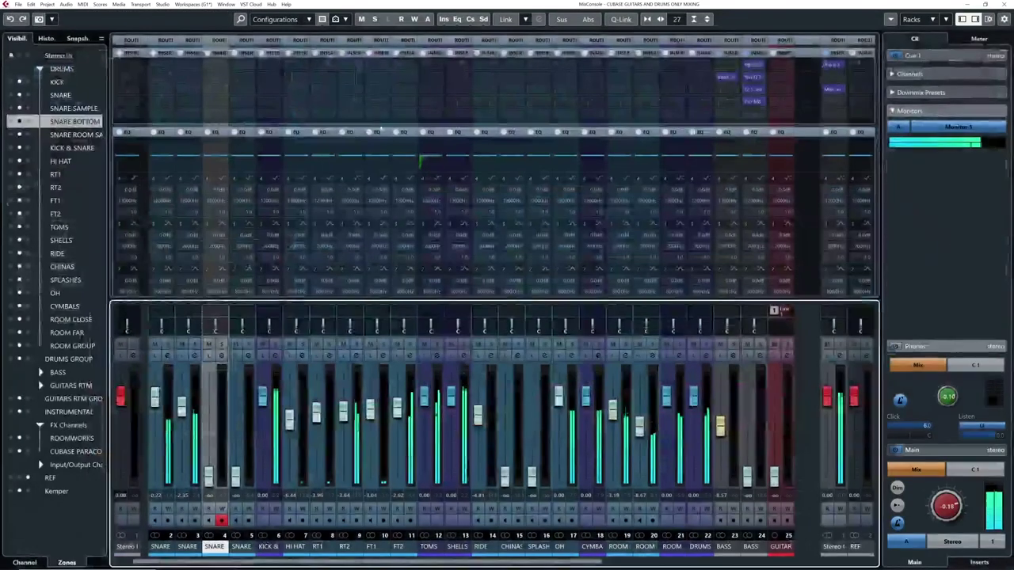
{"action": "left_click_drag", "start_coordinate": [397, 415], "coordinate": [396, 407]}
{"action": "left_click_drag", "start_coordinate": [343, 410], "coordinate": [397, 407]}
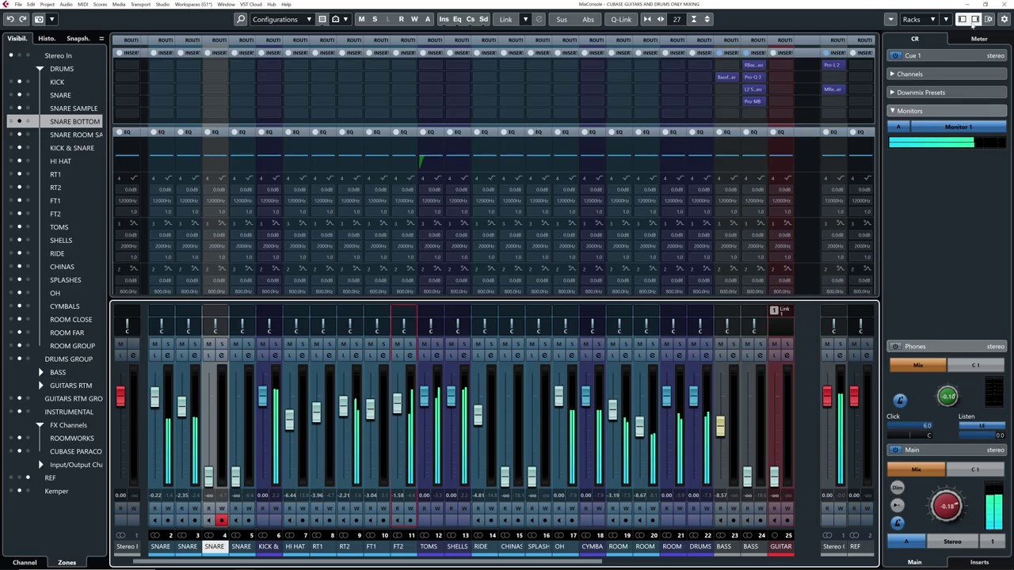
{"action": "key", "text": "space"}
{"action": "left_click", "coordinate": [1004, 4]}
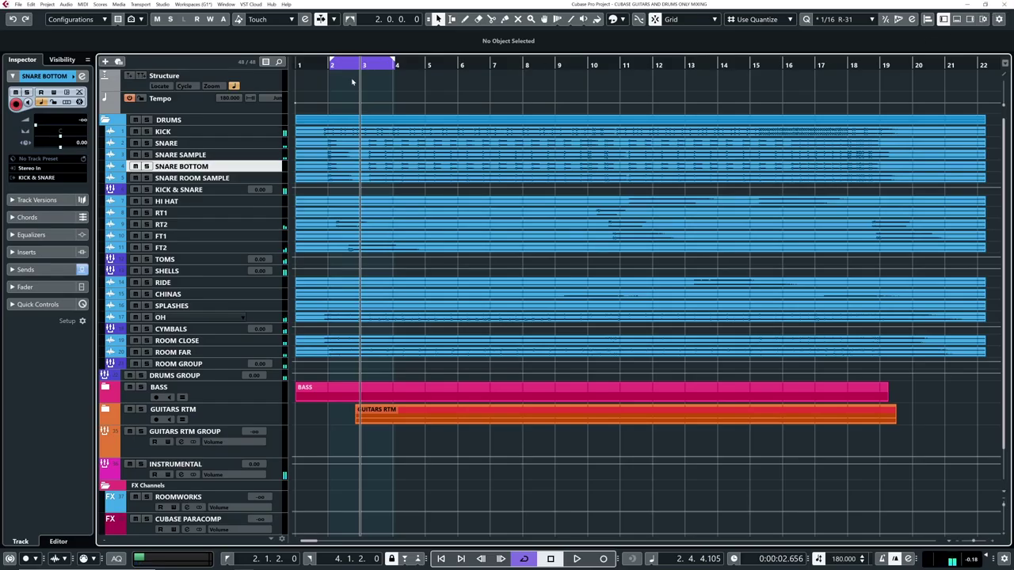
Turn off looping and play the song from bar 1 to about bar 12 to review the drum balance.
{"action": "left_click", "coordinate": [346, 62]}
{"action": "left_click", "coordinate": [297, 66]}
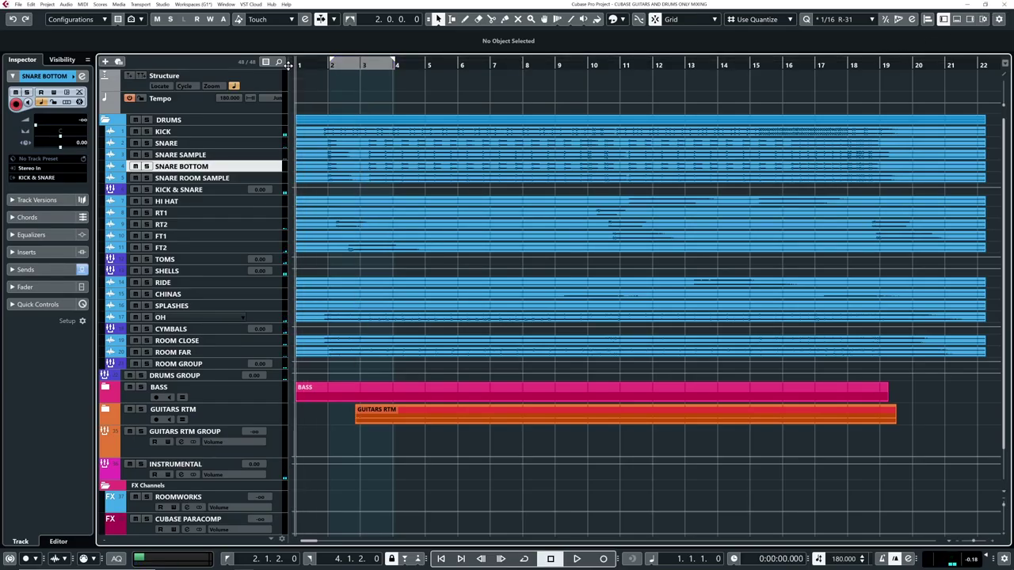
{"action": "key", "text": "space"}
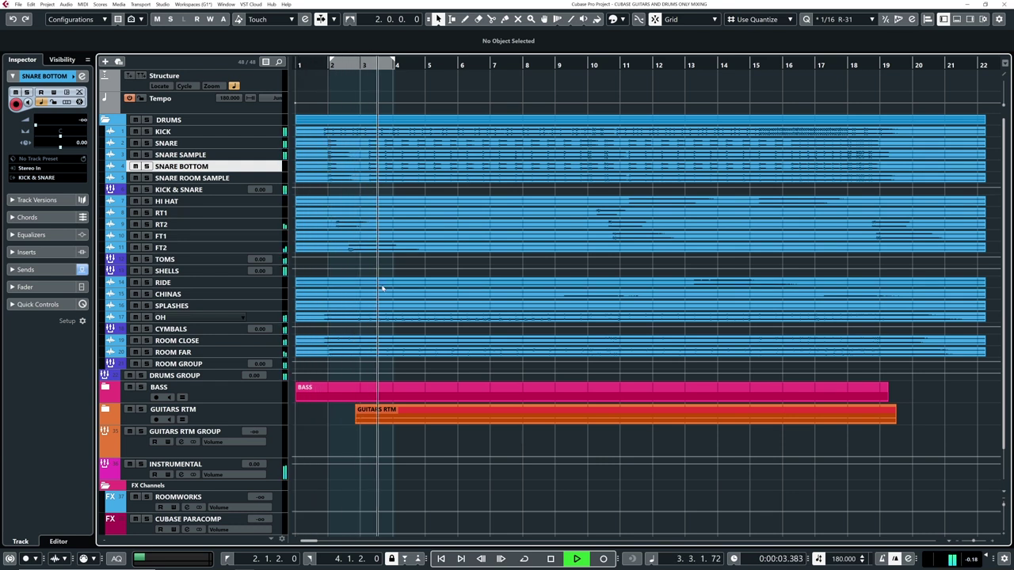
{"action": "scroll", "coordinate": [395, 289], "scroll_direction": "down", "scroll_amount": 1}
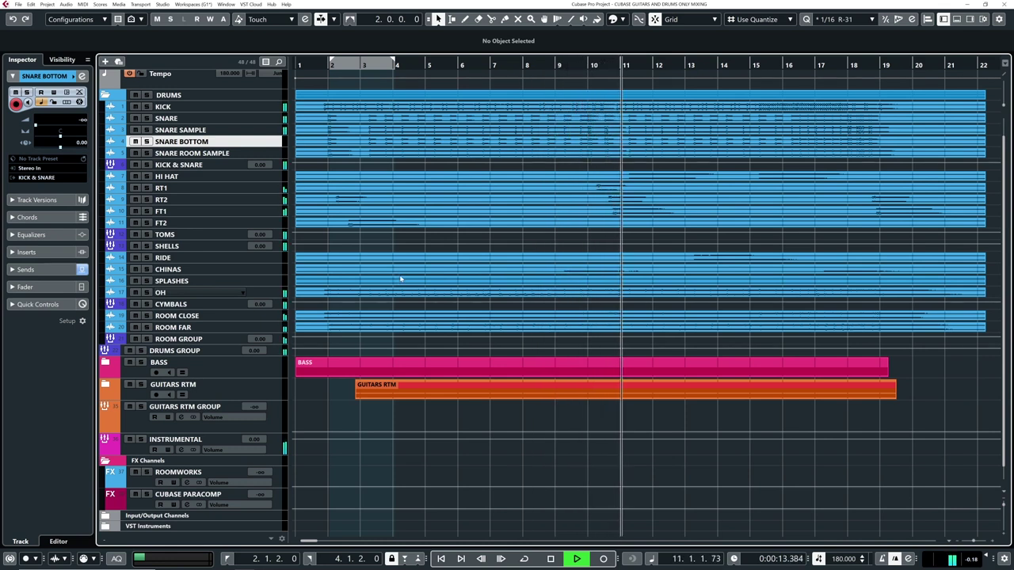
{"action": "key", "text": "space"}
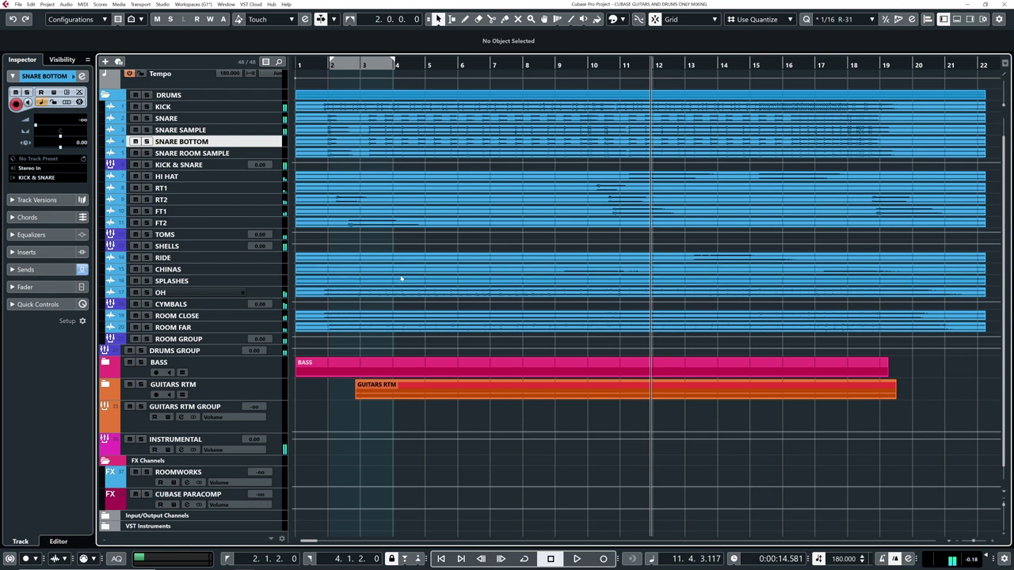